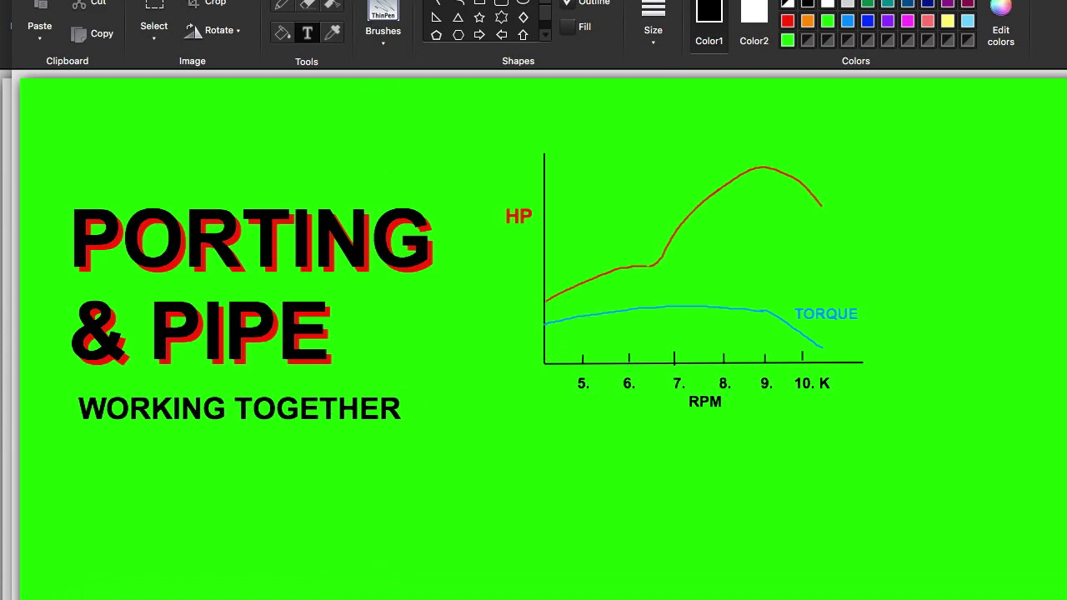
# Open the photo of the engine and its expansion-chamber pipe in a new Paint X window.
pyautogui.press('super+o')
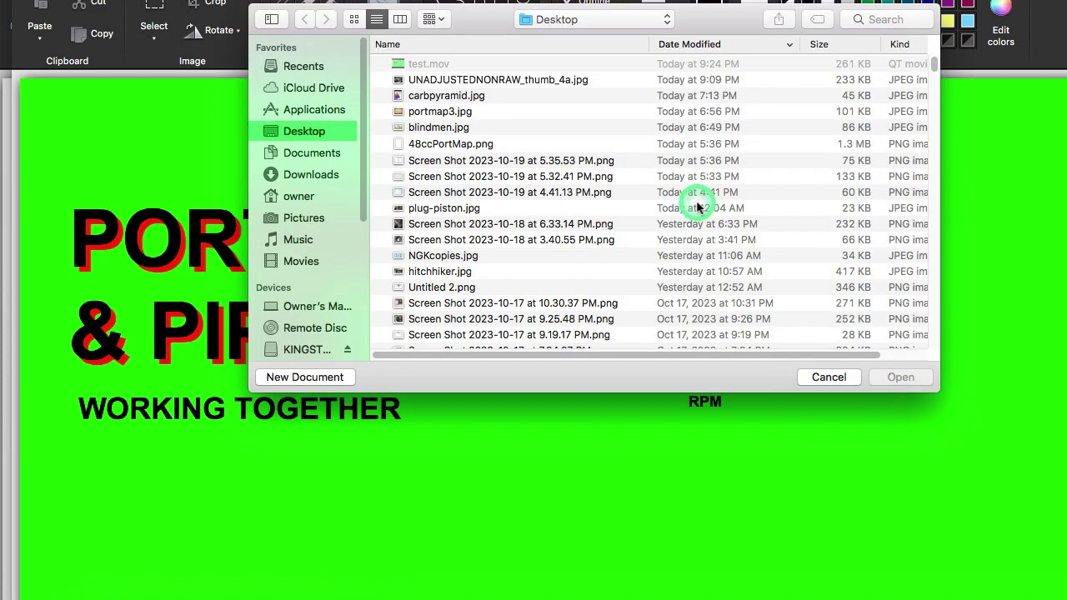
pyautogui.doubleClick(604, 164)
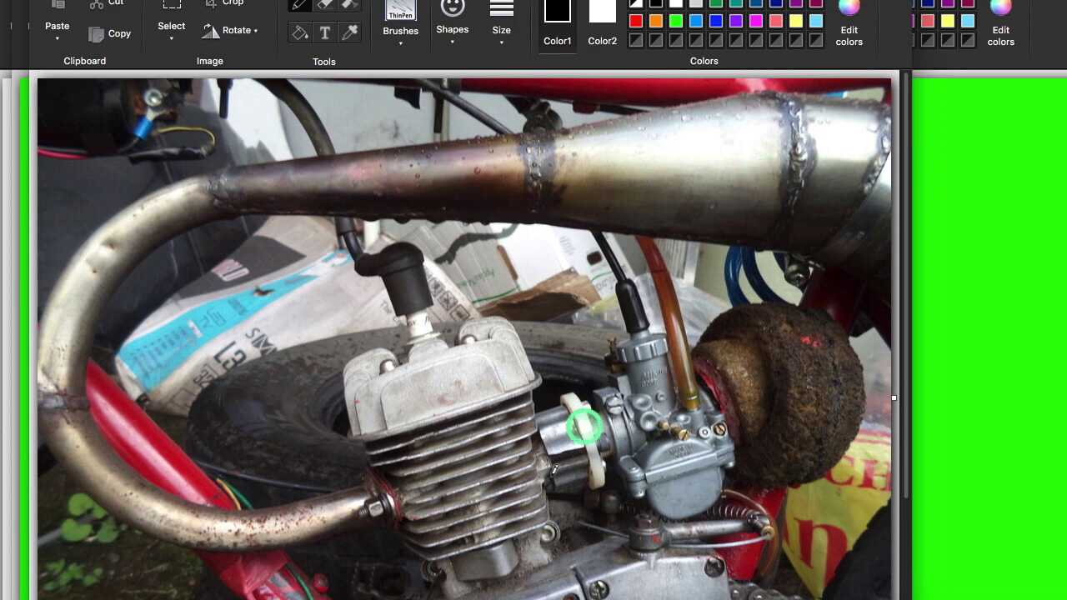
# In the Pipe Powerband RPM Calculator, enter 163 in C88 and 765 in C89.
pyautogui.click(512, 594)
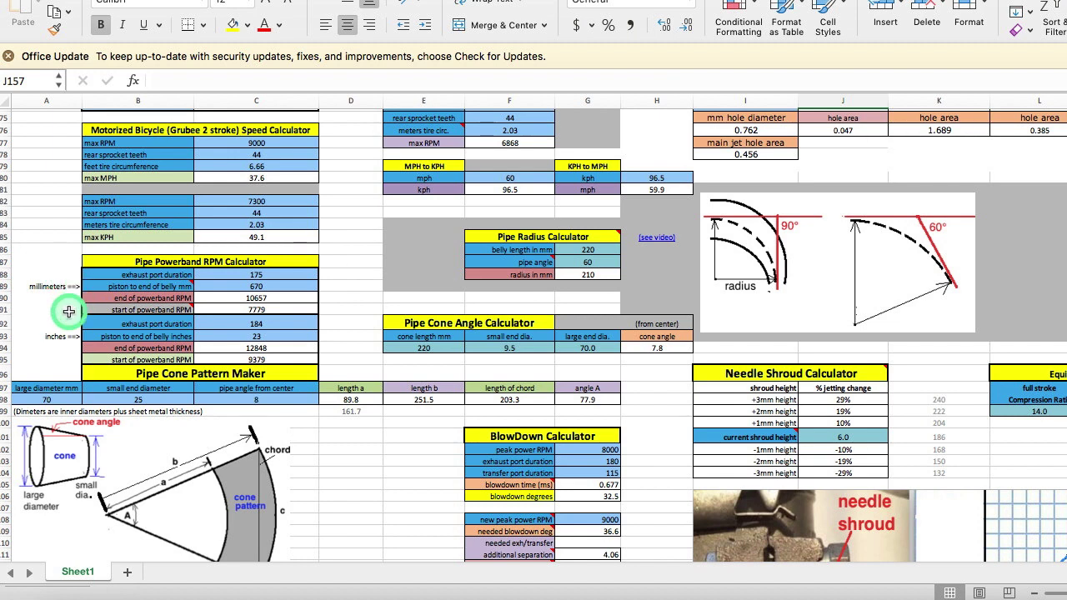
pyautogui.click(284, 274)
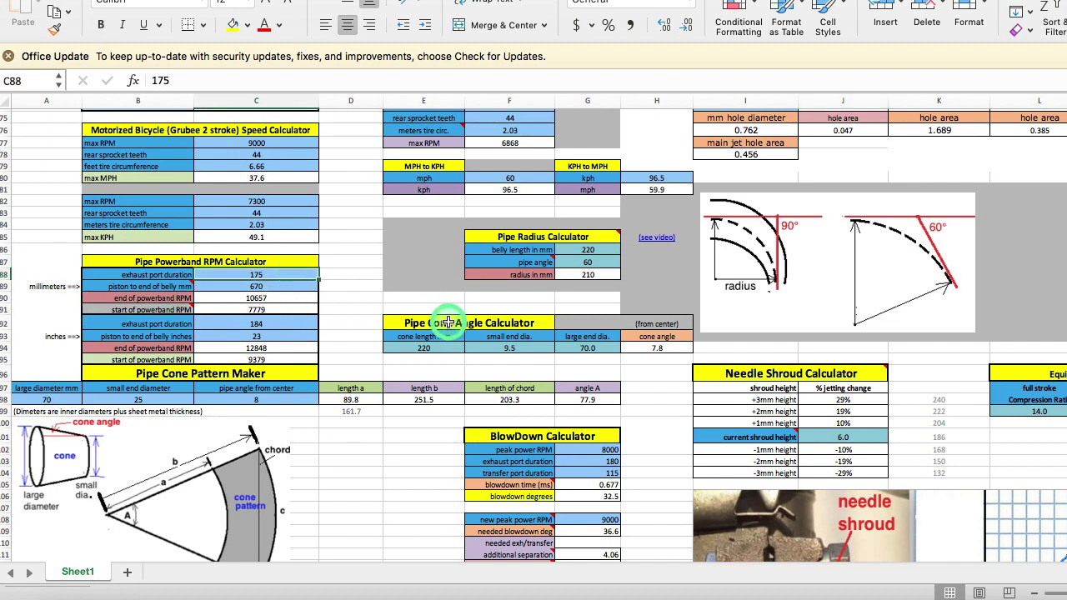
pyautogui.write('163')
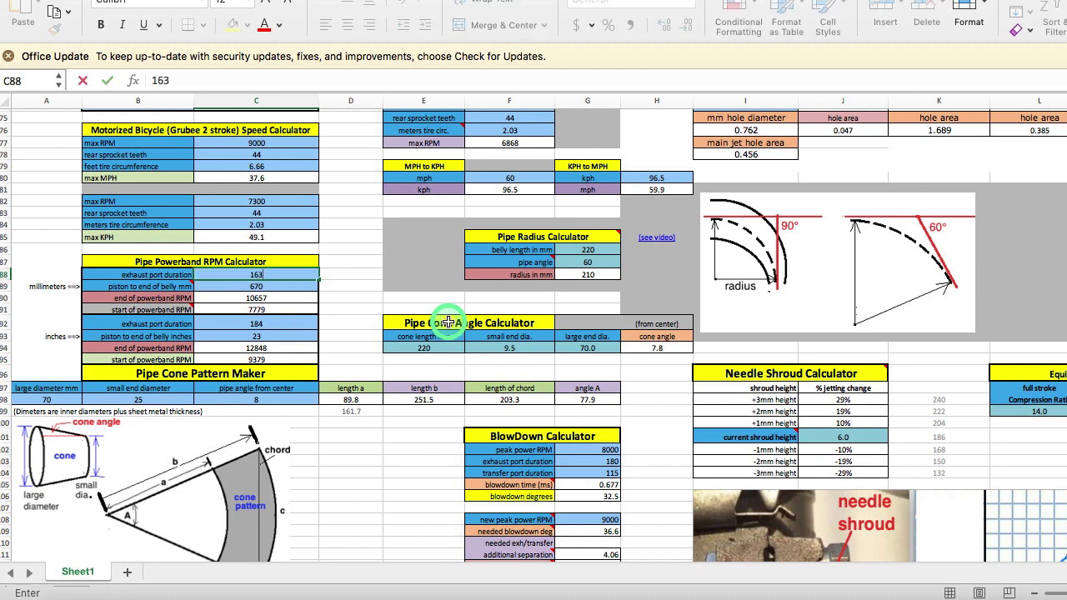
pyautogui.press('Return')
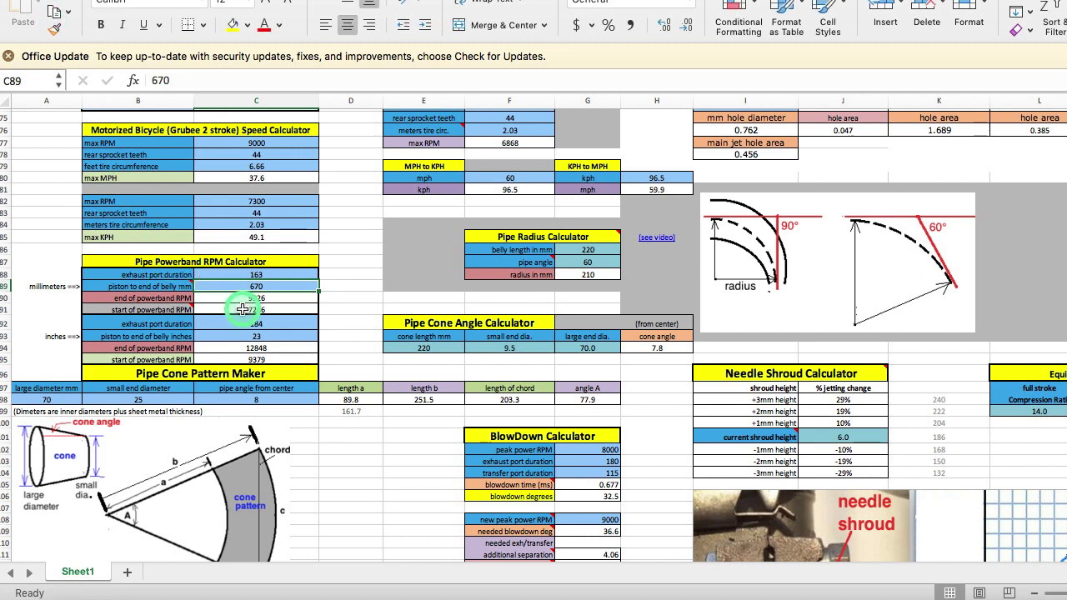
pyautogui.moveTo(250, 552)
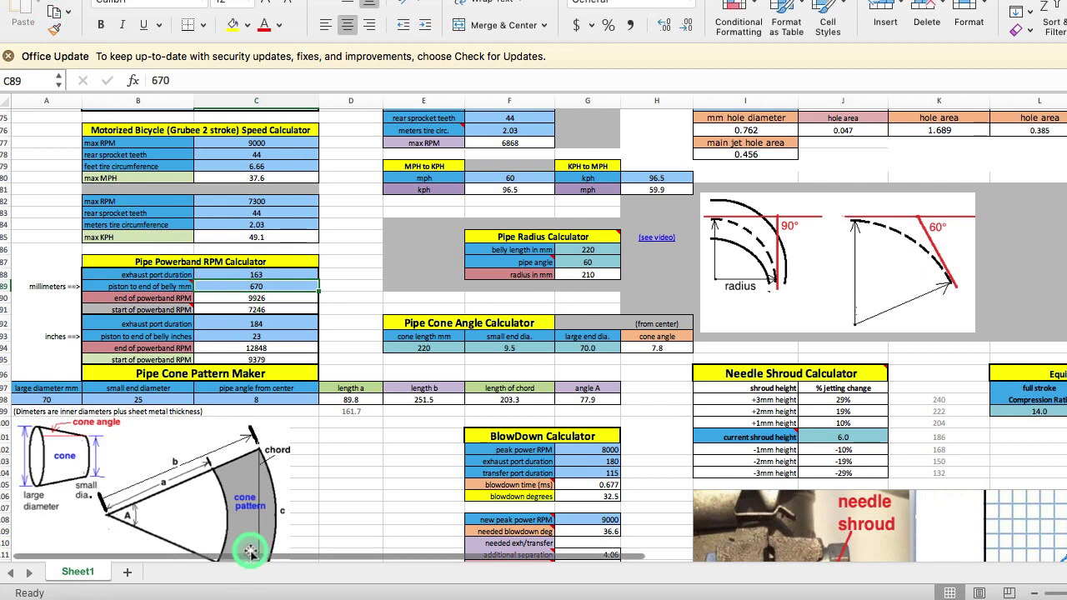
pyautogui.write('765')
pyautogui.press('Return')
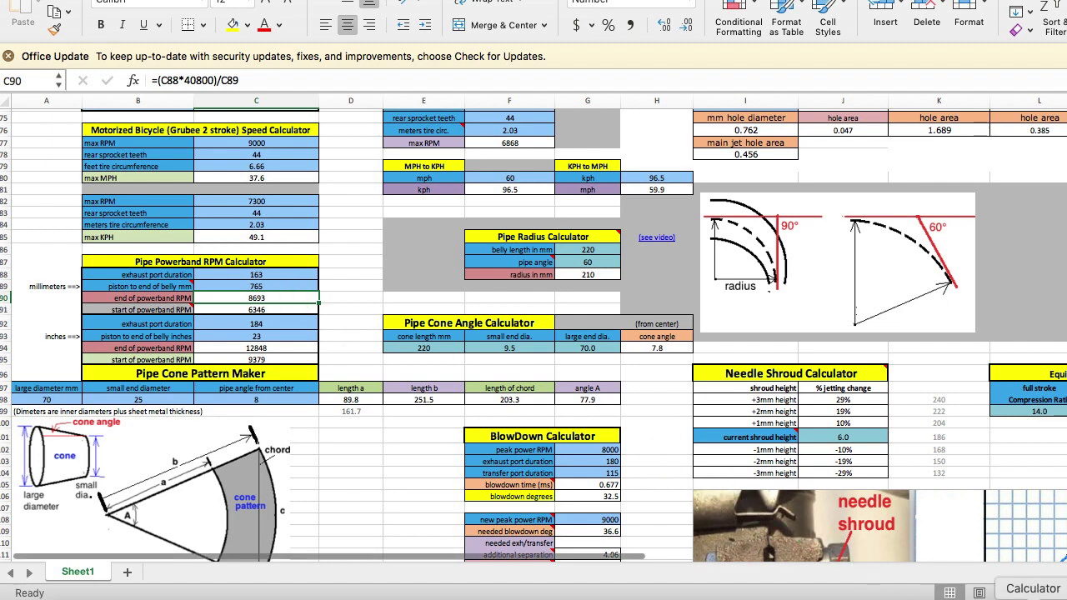
# Restore the Expansion Chamber Calculator 30H workbook and display Sheet3's Pipe Power chart.
pyautogui.click(1033, 595)
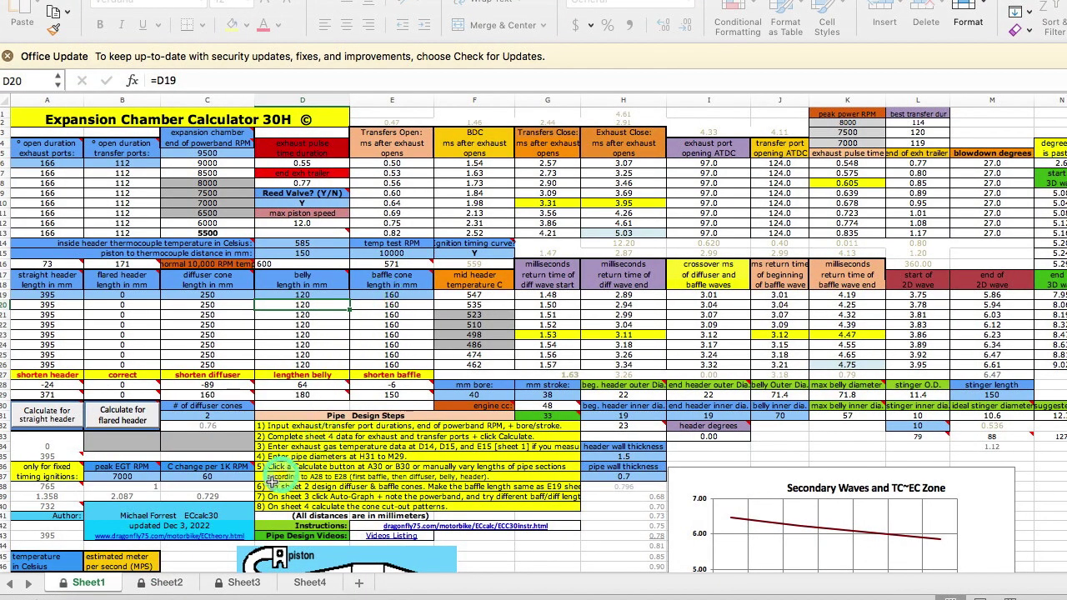
pyautogui.moveTo(155, 568); pyautogui.dragTo(293, 567)
pyautogui.hscroll(-10, 297, 571)
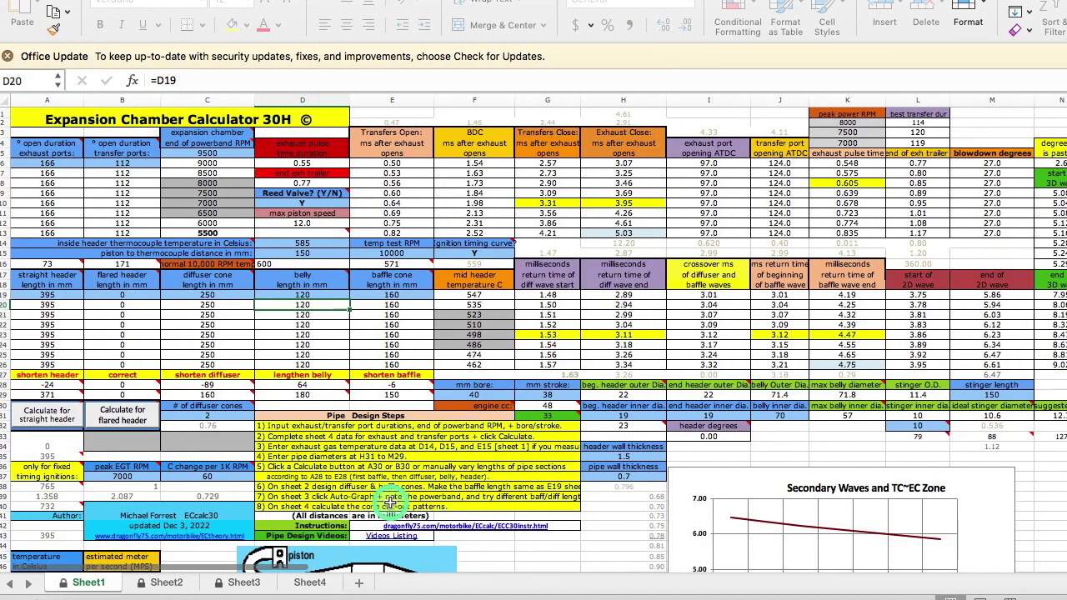
pyautogui.click(246, 582)
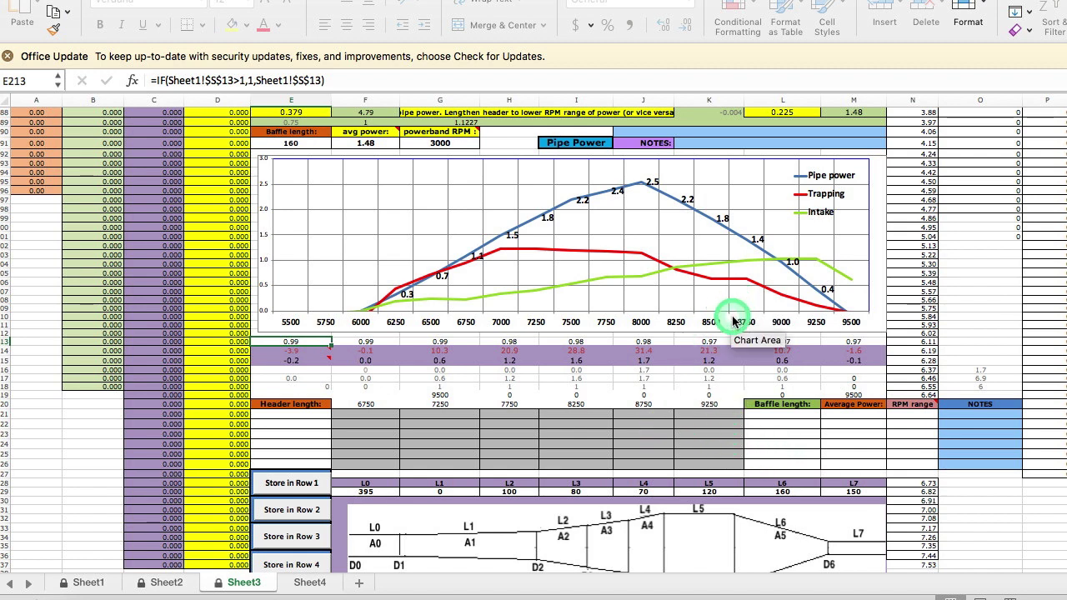
pyautogui.moveTo(798, 297)
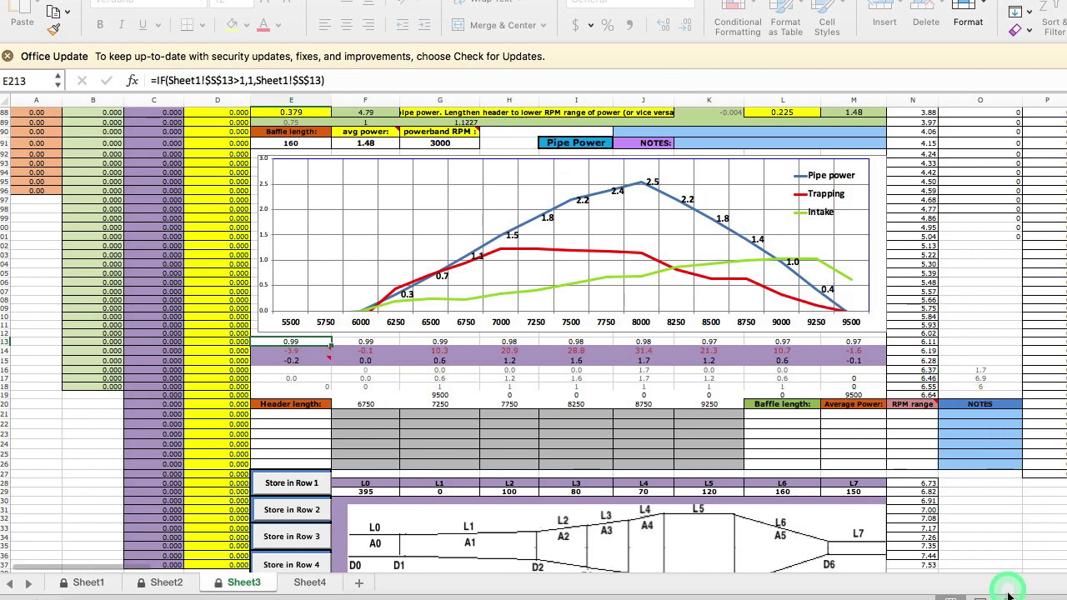
# Bring back the PortingCalc workbook and scroll to its PORTING CALCULATOR 9E header.
pyautogui.click(1009, 588)
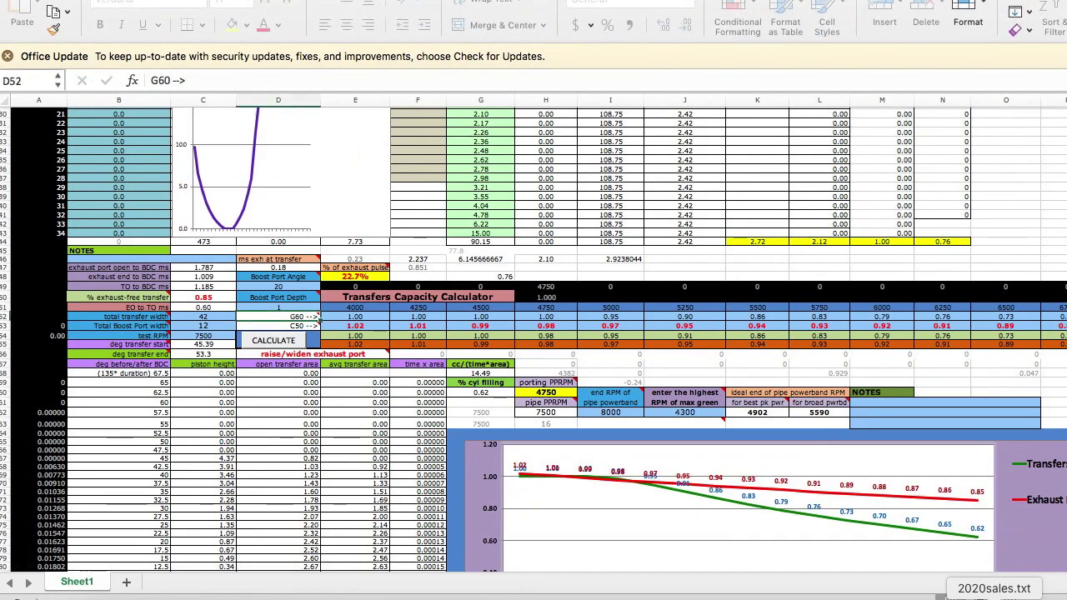
pyautogui.click(492, 94)
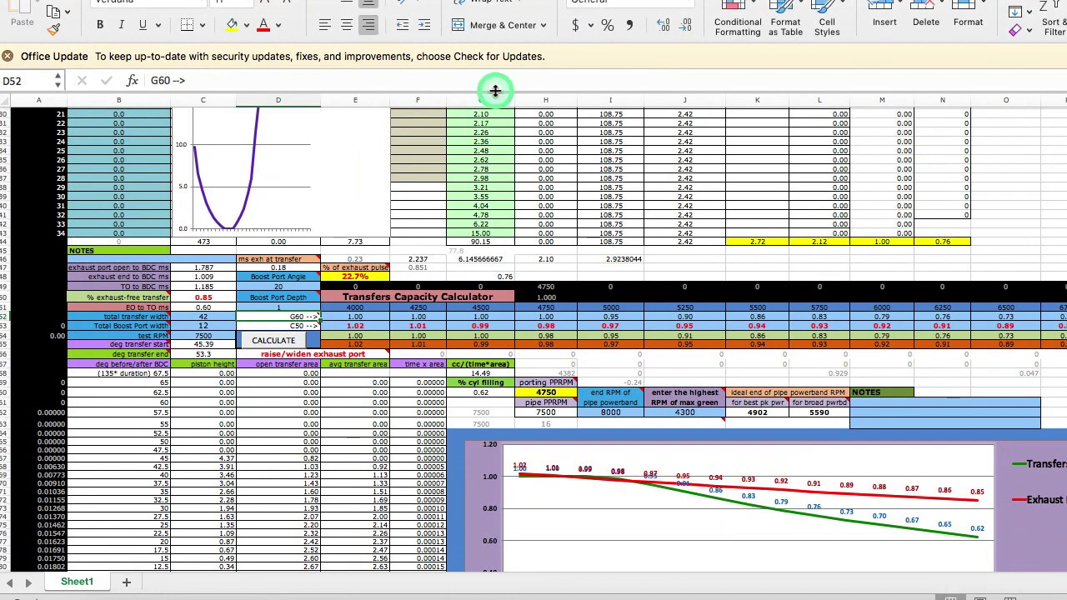
pyautogui.scroll(7, 462, 324)
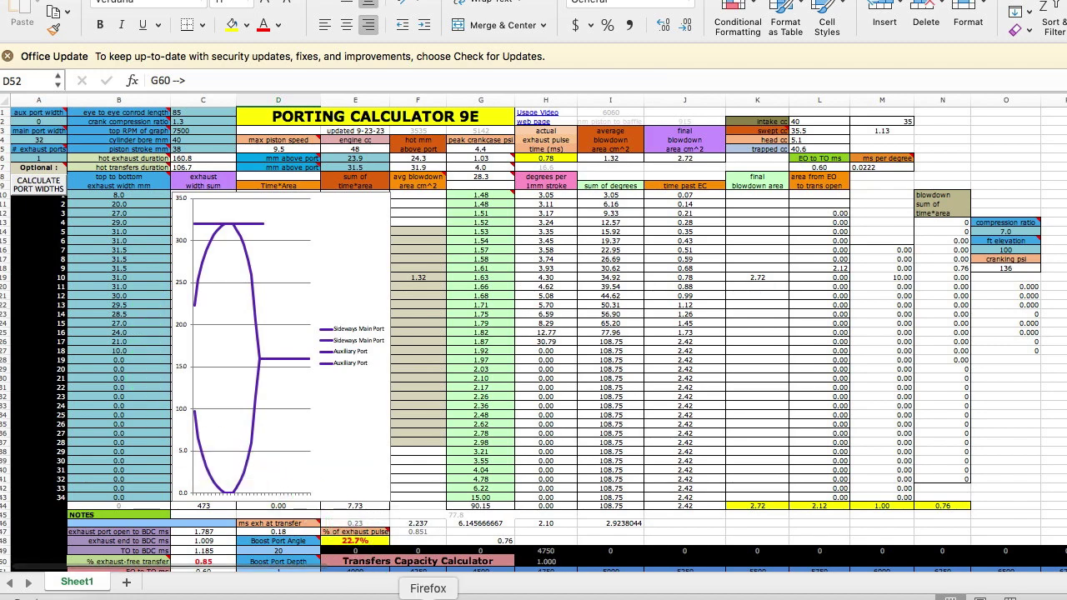
# Switch to Firefox's guide on measuring exhaust port widths every 1 mm.
pyautogui.click(428, 595)
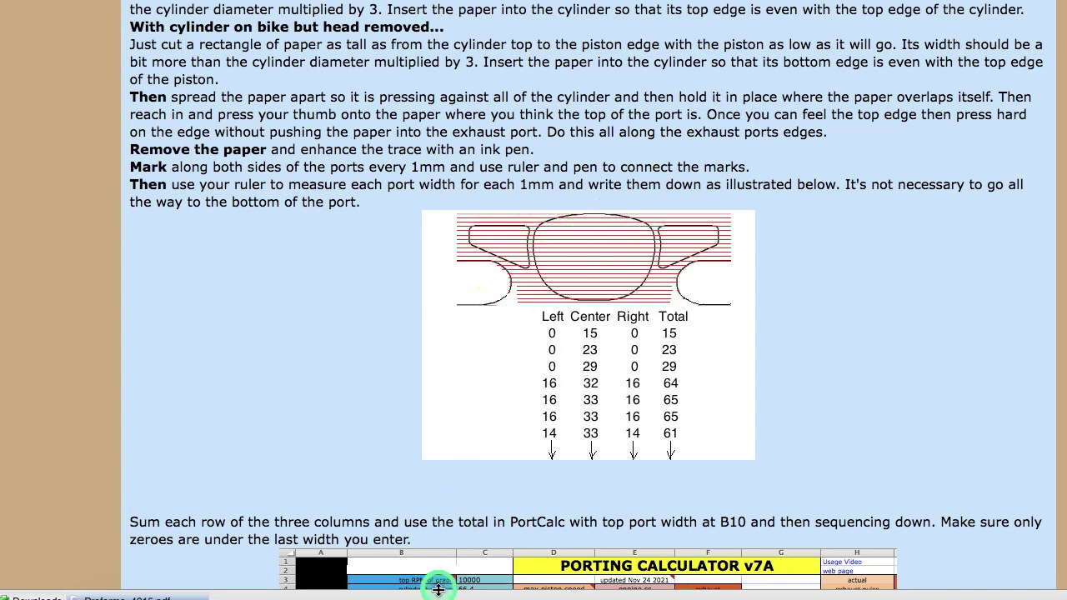
# Return to the porting spreadsheet and scroll down to the Transfers Capacity Calculator chart.
pyautogui.click(506, 597)
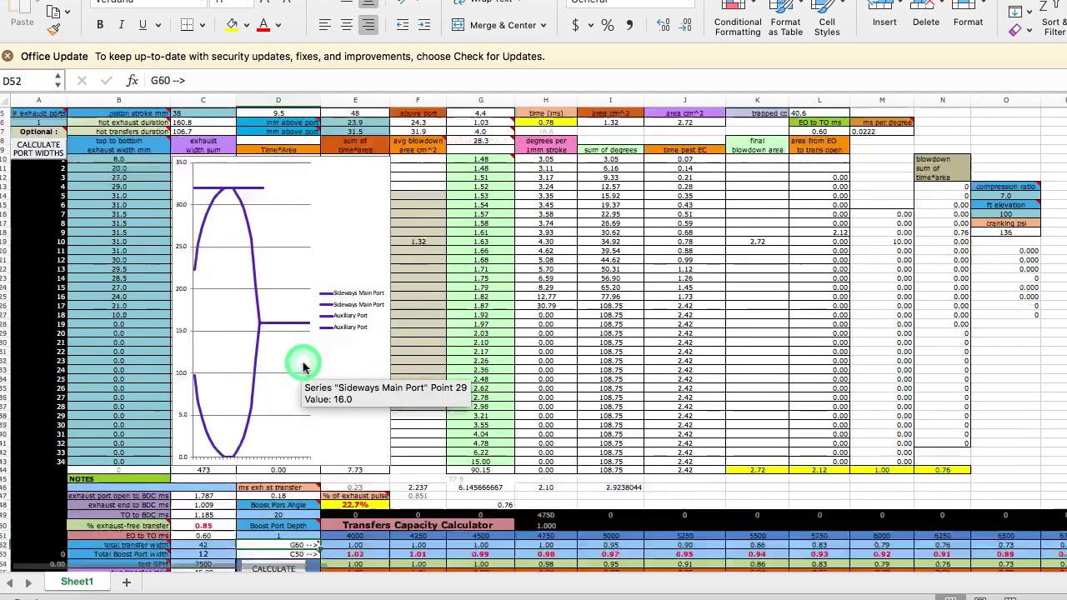
pyautogui.scroll(-10, 300, 417)
pyautogui.scroll(-5, 299, 405)
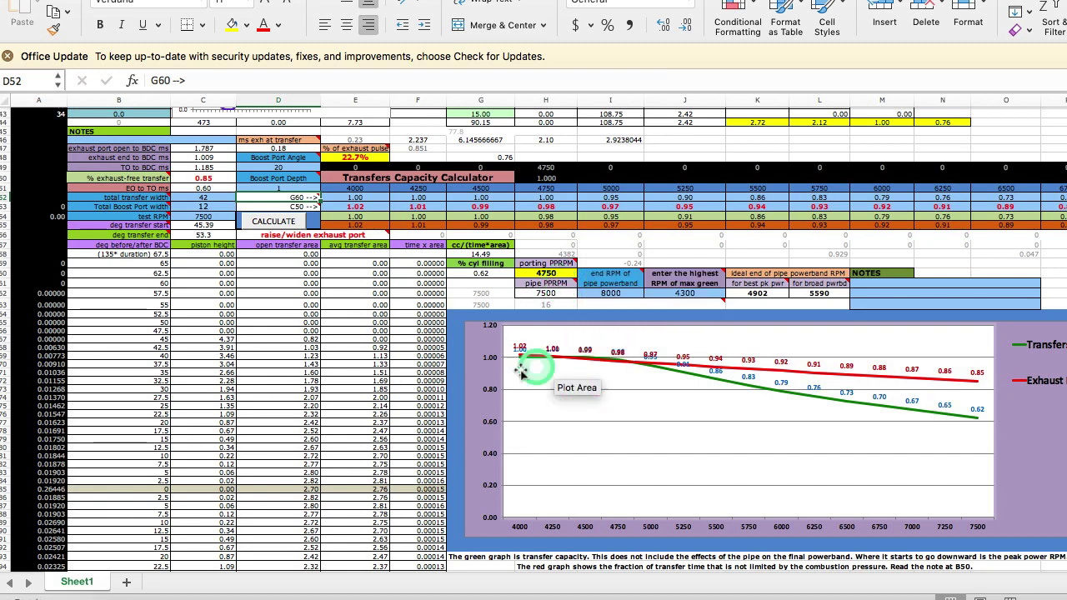
pyautogui.moveTo(615, 365)
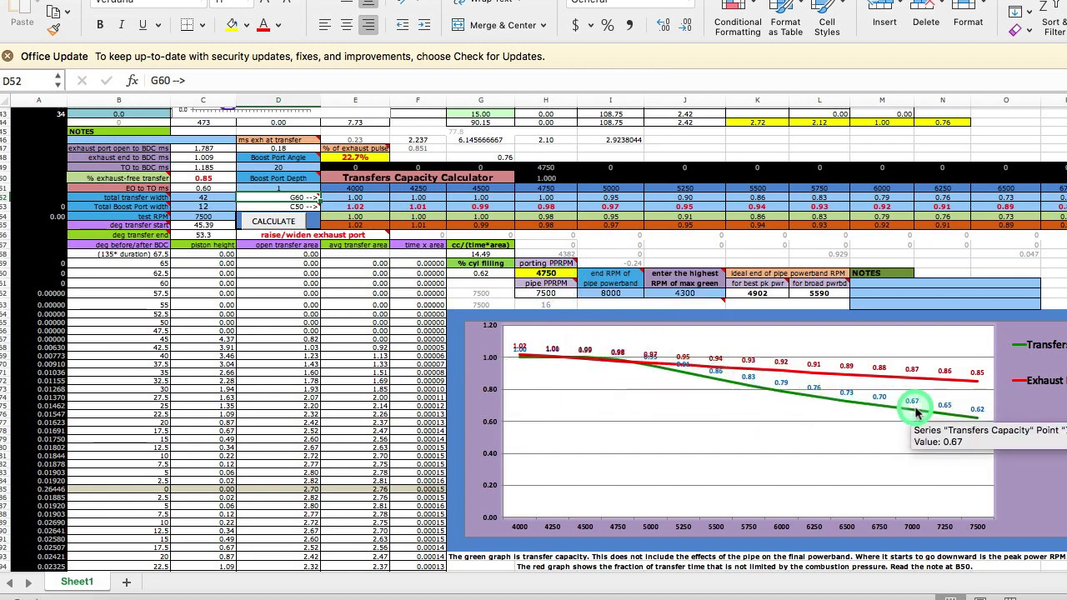
pyautogui.moveTo(856, 415)
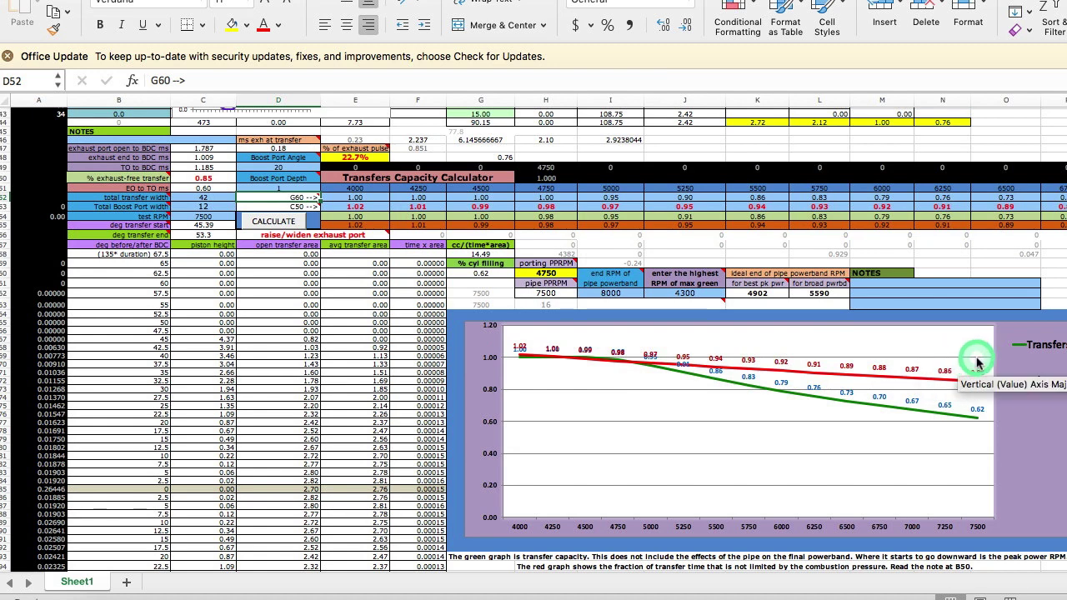
pyautogui.moveTo(971, 380)
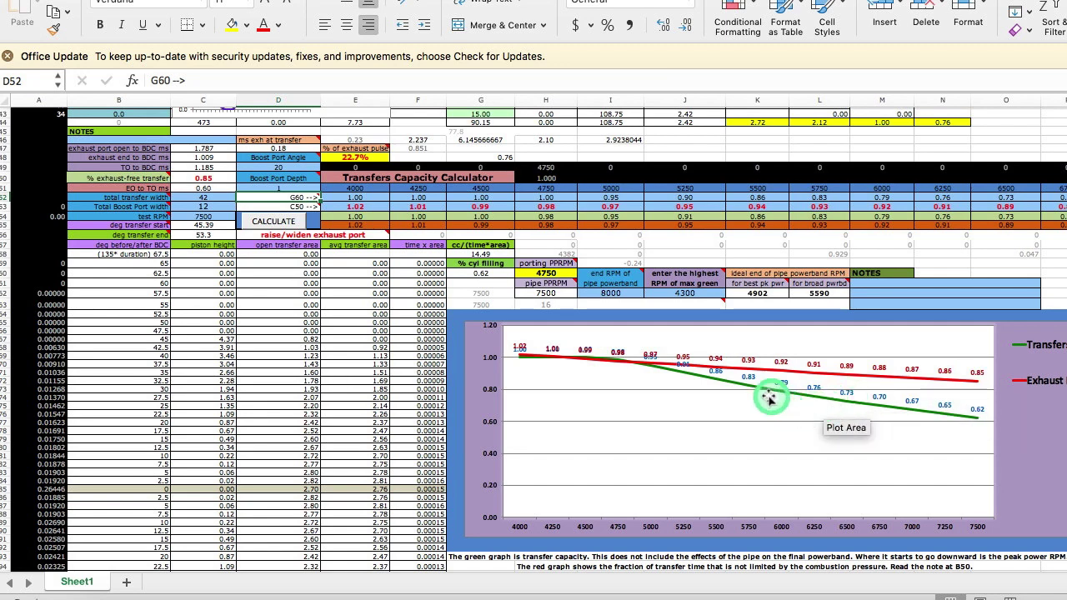
pyautogui.moveTo(932, 384)
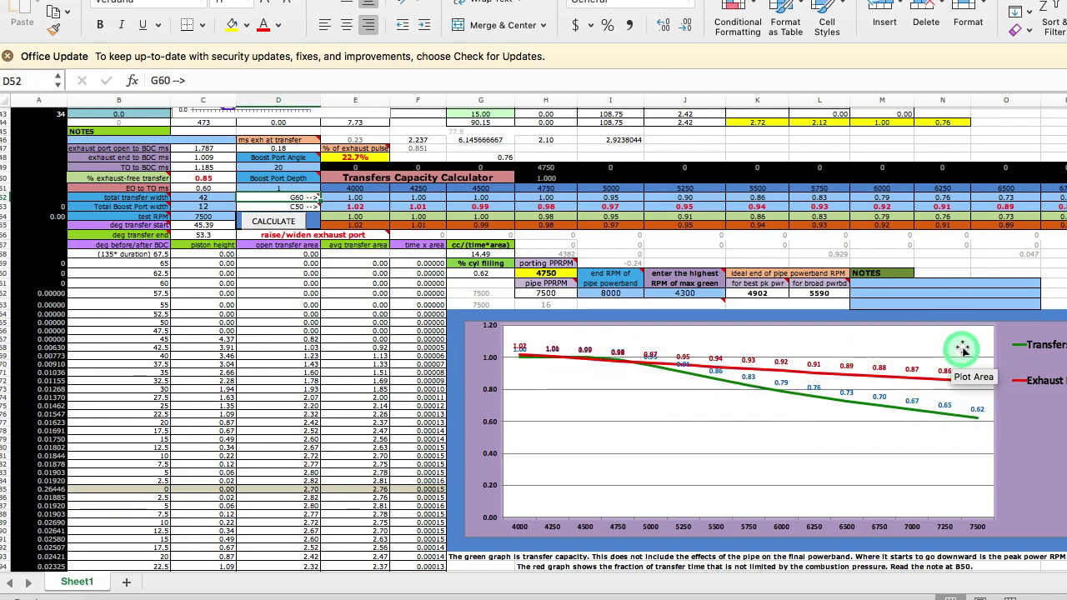
pyautogui.moveTo(704, 372)
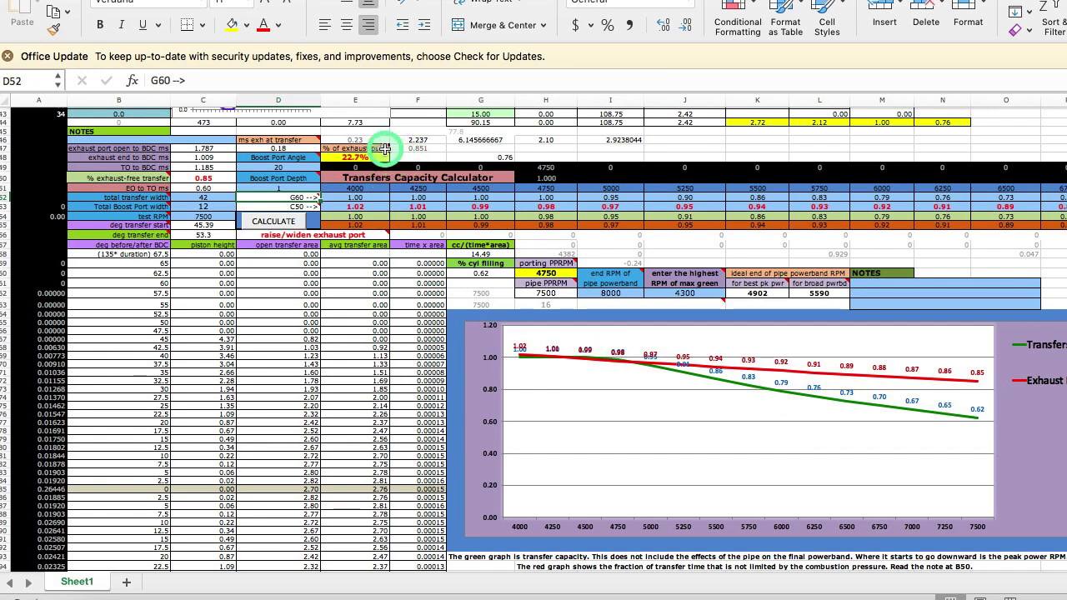
# Scroll up from the Transfers Capacity Calculator toward the PORTING CALCULATOR 9E section.
pyautogui.moveTo(383, 148)
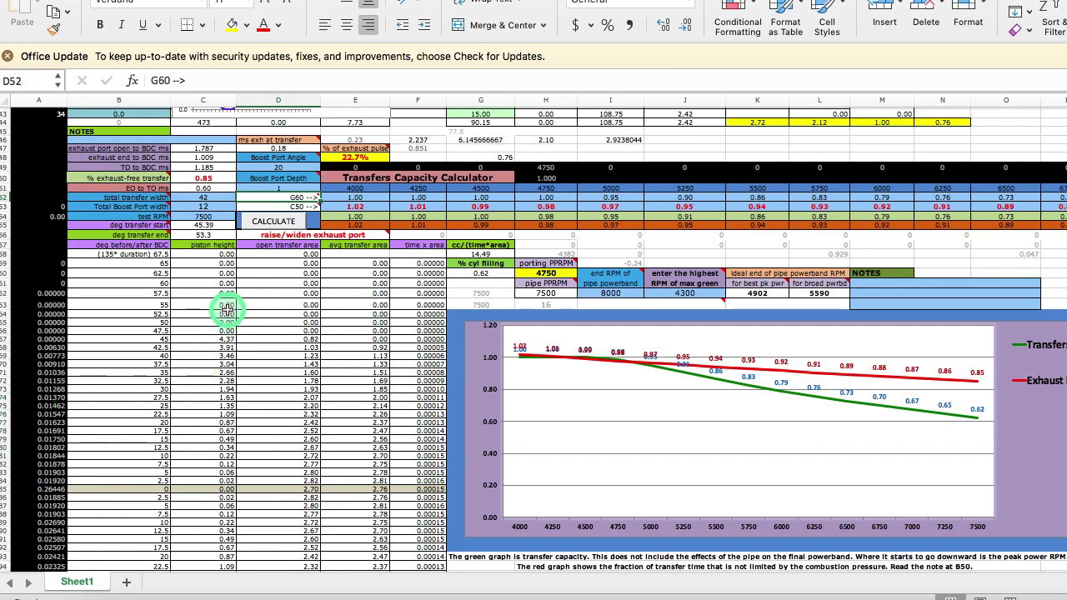
pyautogui.scroll(10, 393, 323)
# Scroll up and select the Sheet1 tab for the expansion chamber calculator.
pyautogui.scroll(5, 391, 328)
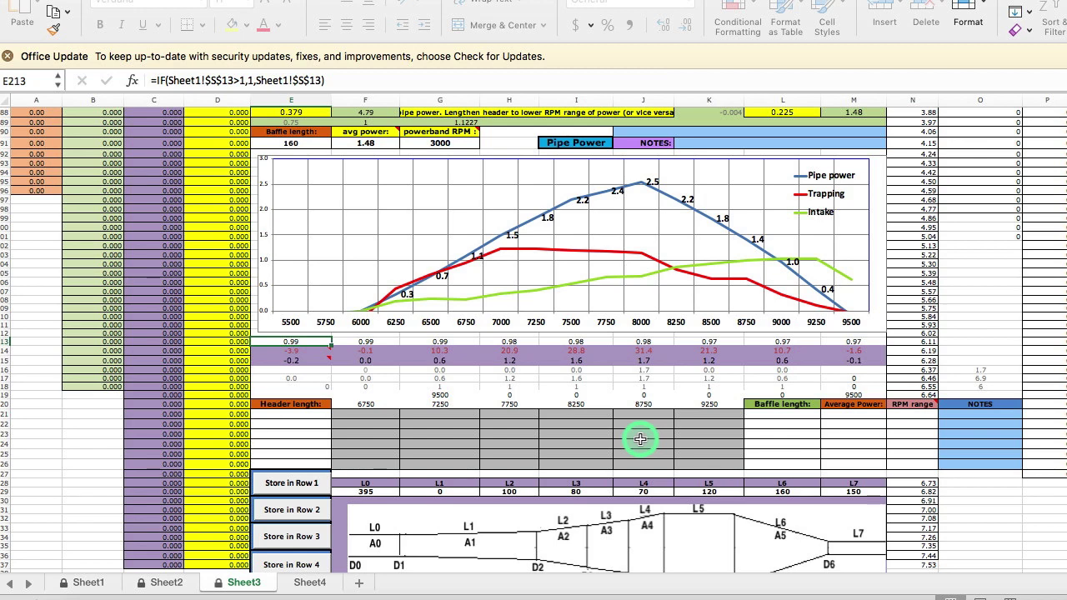
pyautogui.moveTo(538, 331)
pyautogui.moveTo(508, 248)
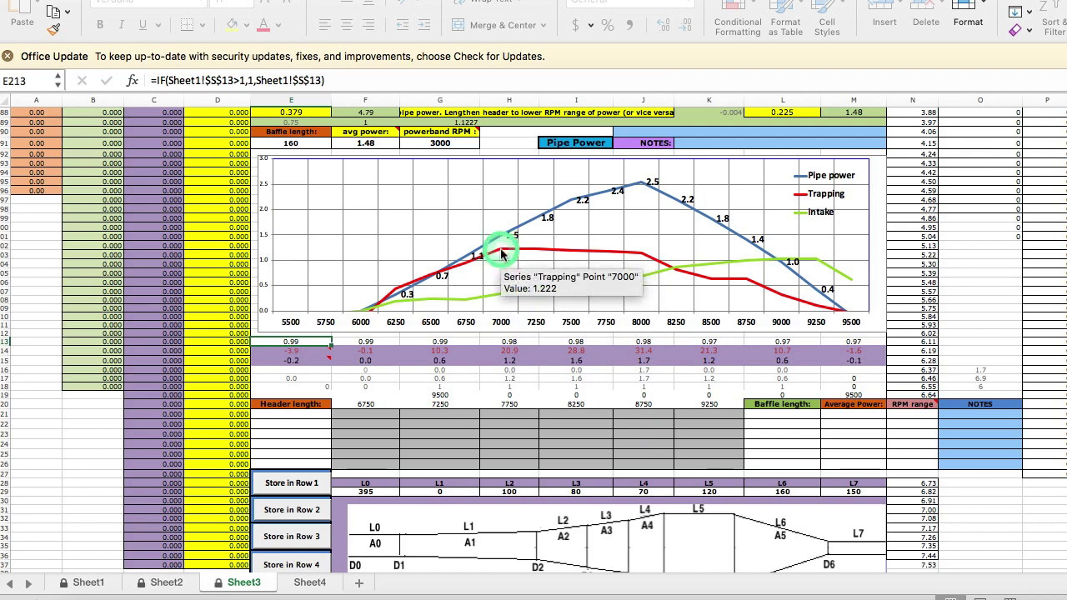
pyautogui.click(81, 584)
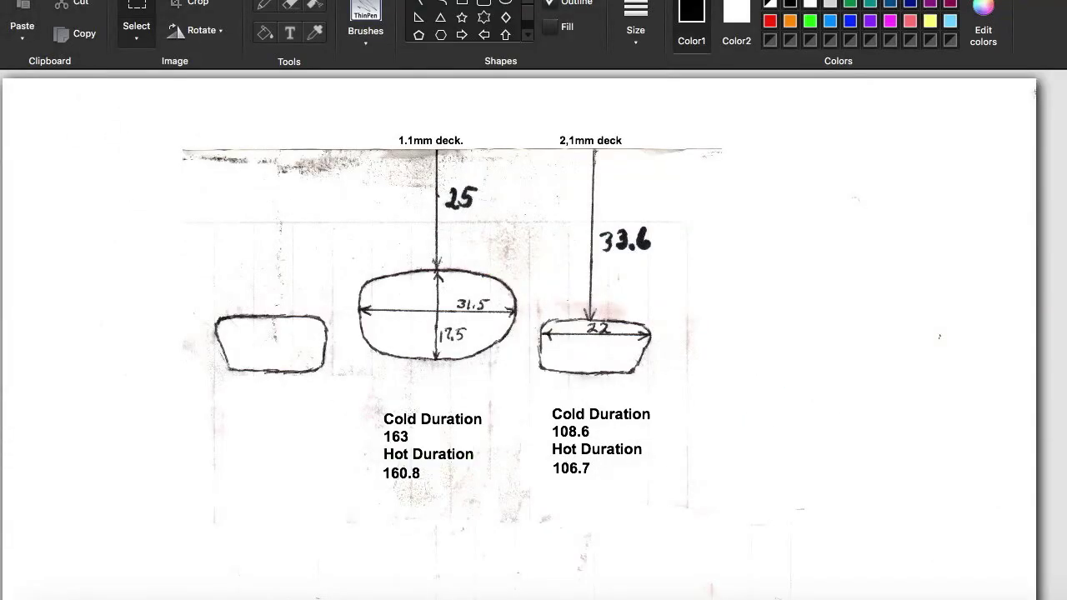
# Bring the Paint X port sketch with deck heights and cold/hot durations to the front.
pyautogui.click(346, 300)
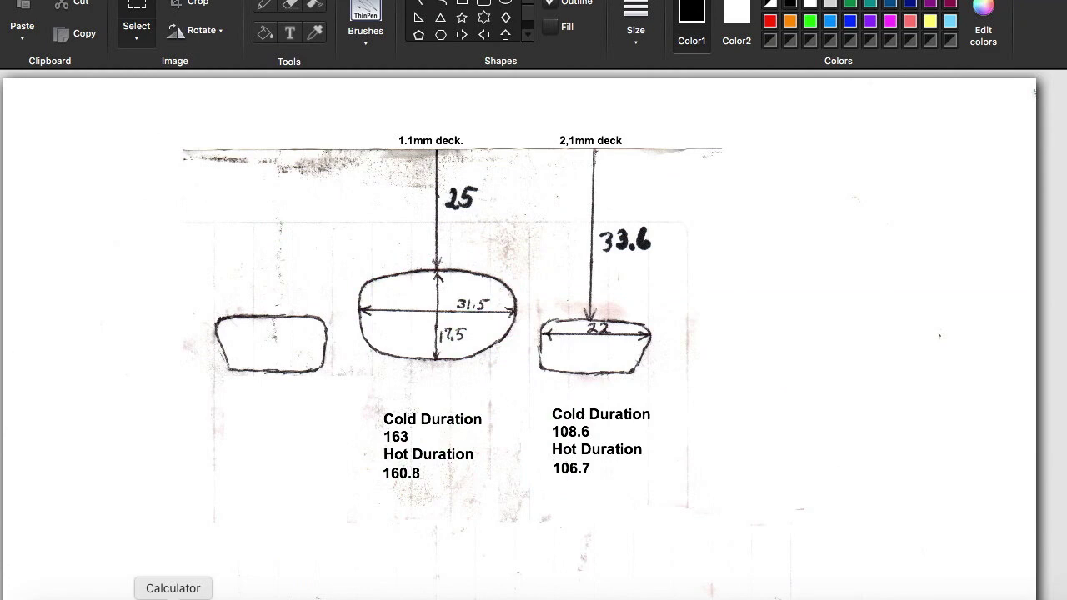
# Open Calculator and enter the 31.5 port width.
pyautogui.click(173, 597)
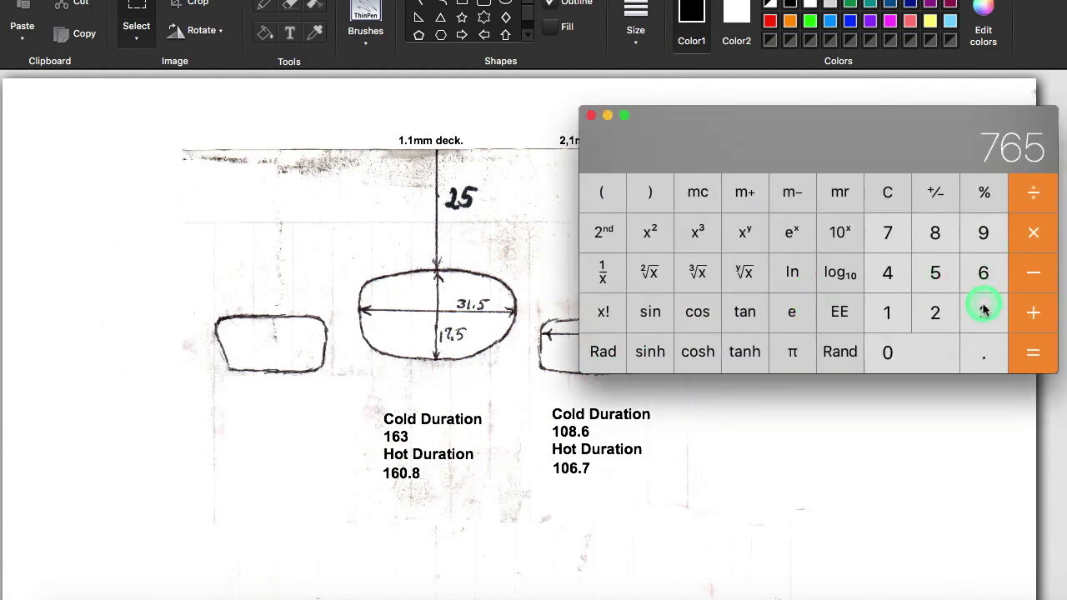
pyautogui.moveTo(875, 125); pyautogui.dragTo(842, 123)
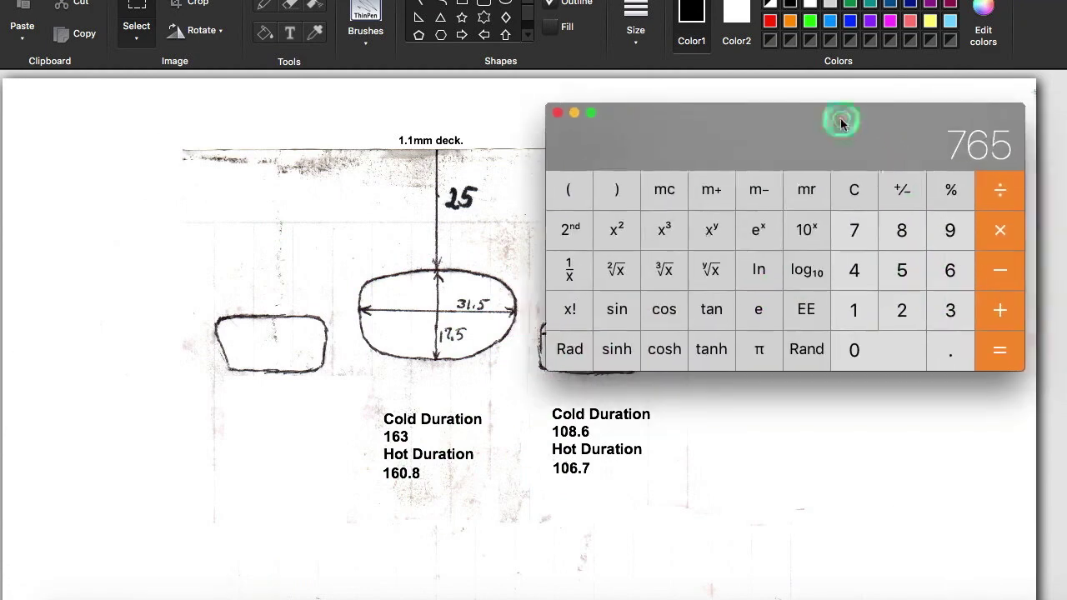
pyautogui.click(1017, 292)
pyautogui.click(949, 308)
pyautogui.click(853, 310)
pyautogui.click(948, 348)
pyautogui.click(903, 269)
# Divide 31.5 by 40 to get 0.7875, then minimize Calculator to reveal the sketch.
pyautogui.click(1001, 192)
pyautogui.click(855, 273)
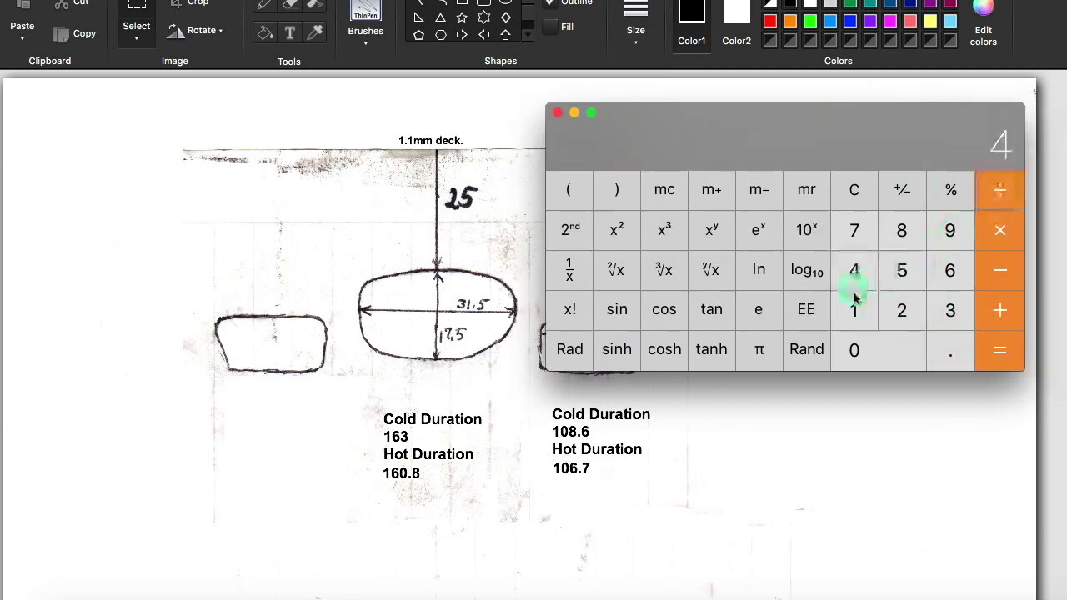
pyautogui.click(856, 350)
pyautogui.click(999, 348)
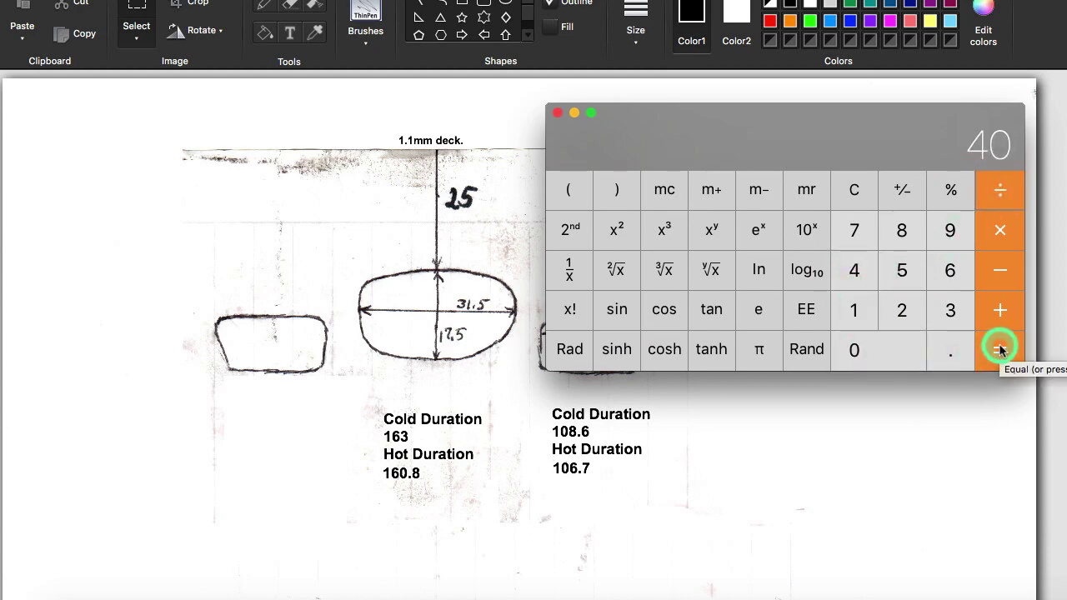
pyautogui.click(1000, 349)
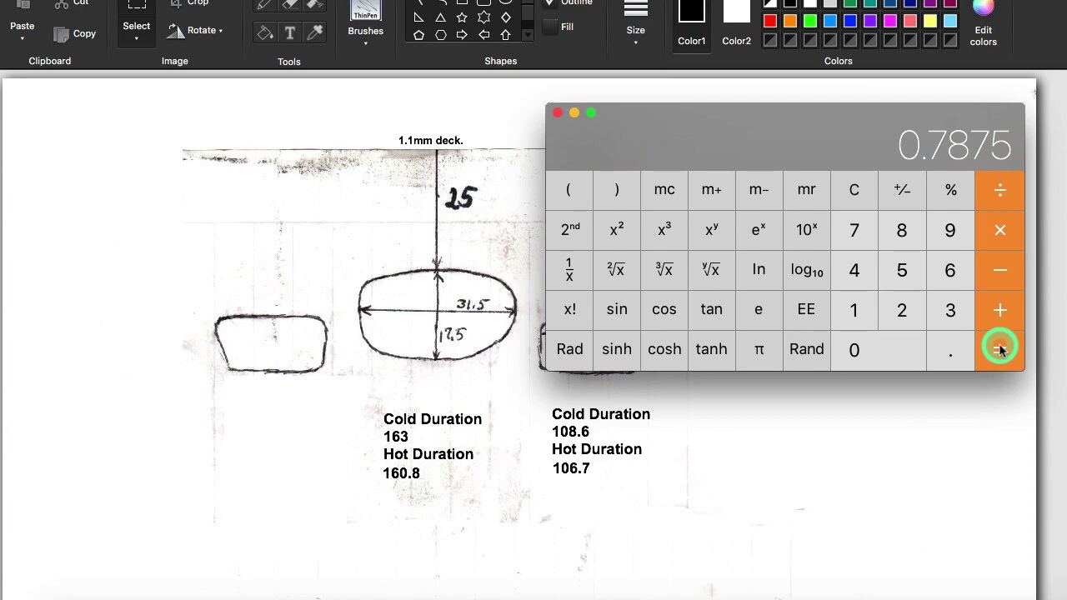
pyautogui.click(607, 114)
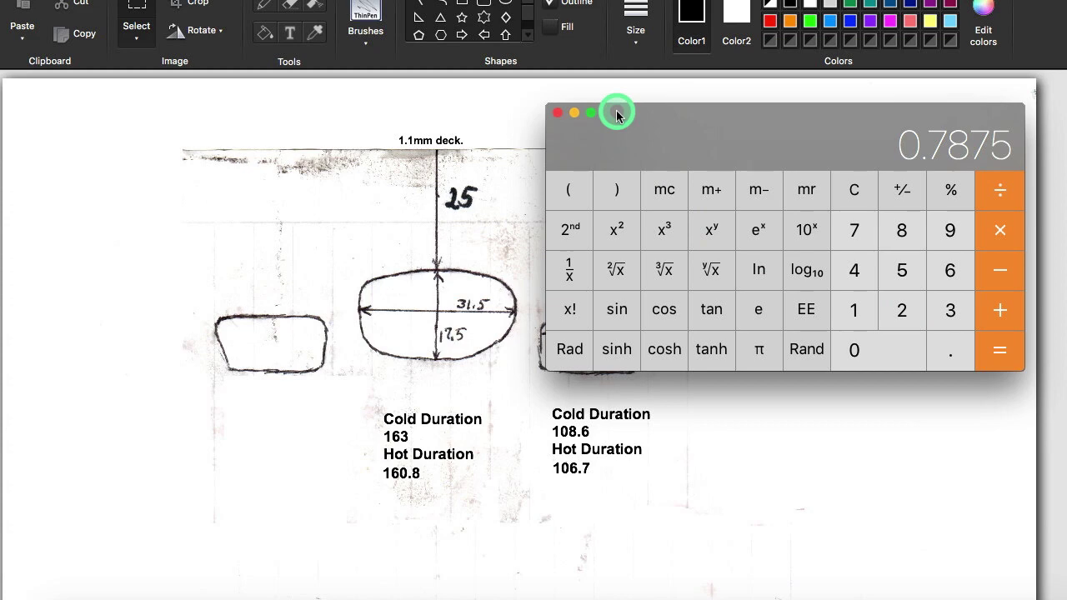
pyautogui.click(575, 114)
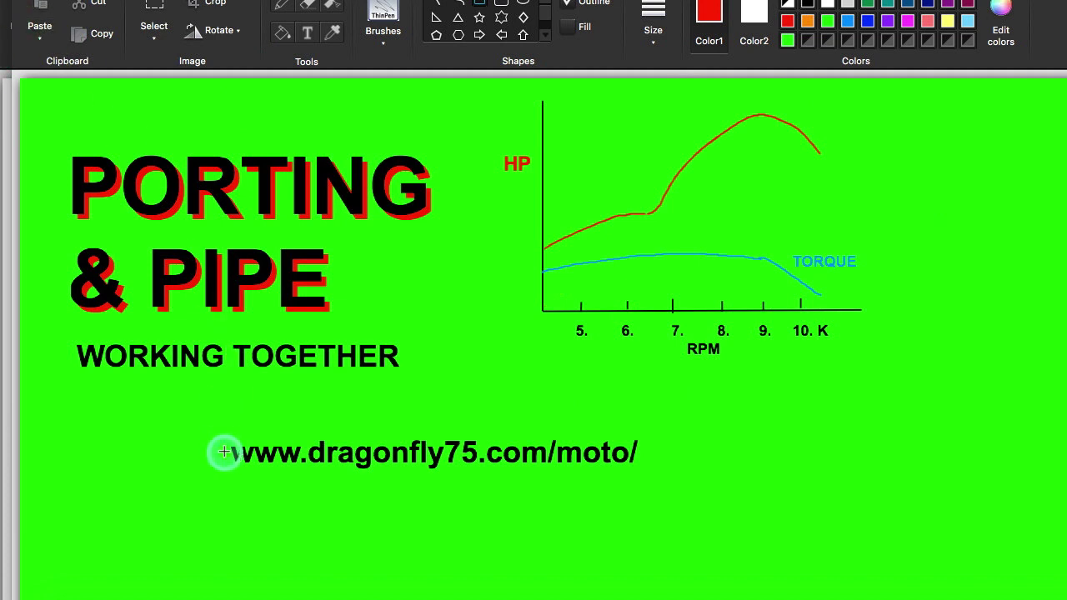
# Draw a red rectangle around the website address on the PORTING & PIPE title card.
pyautogui.moveTo(219, 434)
pyautogui.mouseDown()
pyautogui.moveTo(458, 512)
pyautogui.moveTo(655, 477)
pyautogui.mouseUp()
pyautogui.click(752, 288)
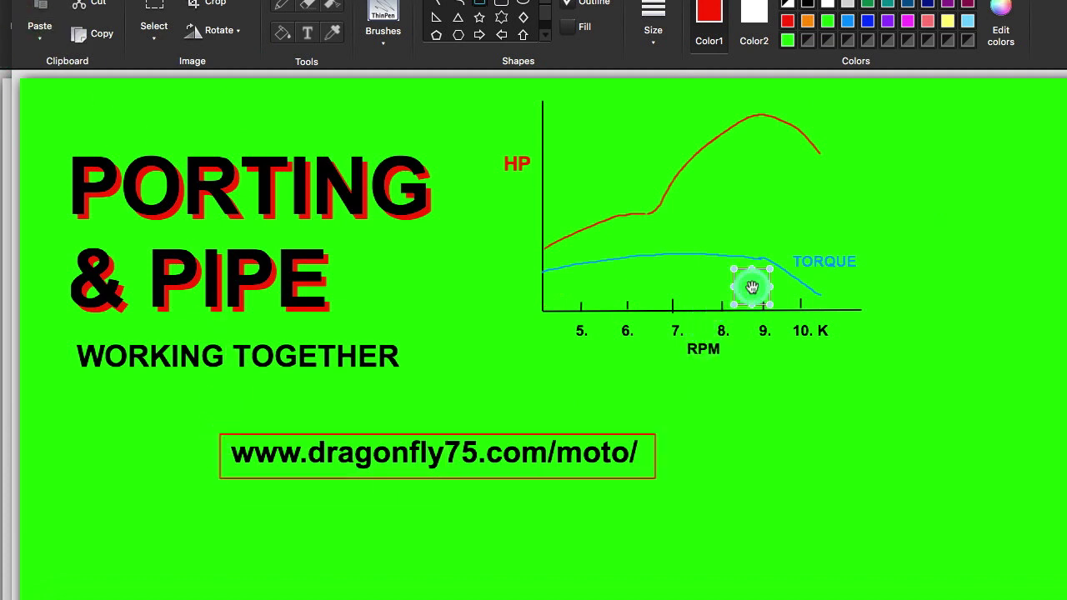